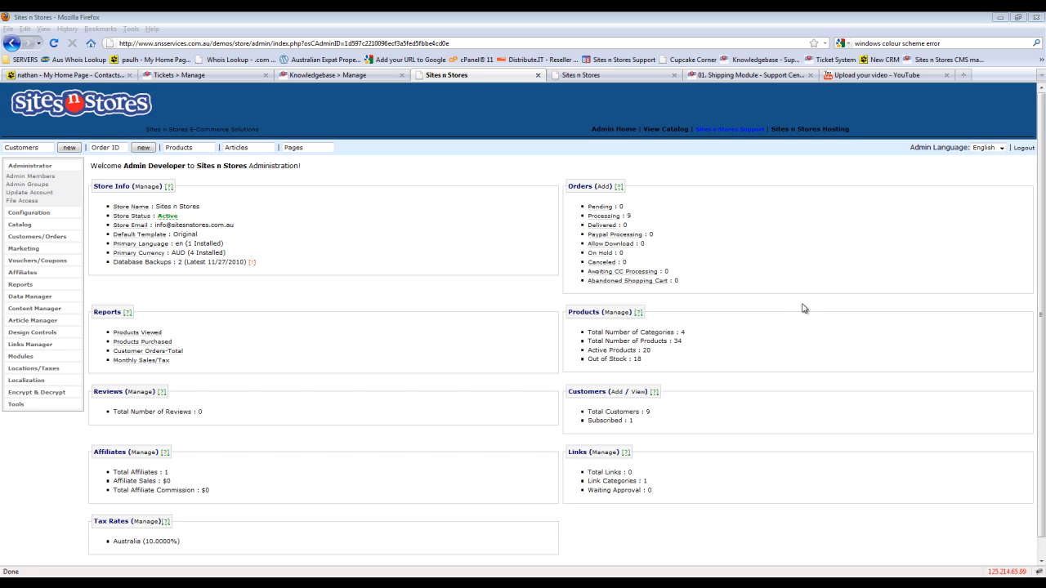
# - Switch to the storefront's Frequently Asked Questions page and view the questions in the Payment category
pyautogui.click(614, 76)
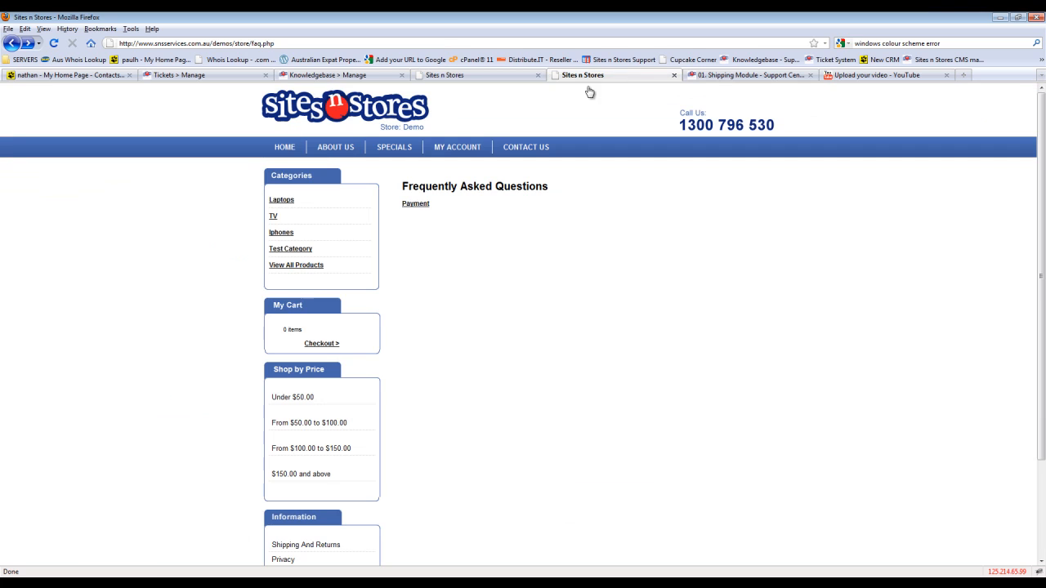
pyautogui.click(417, 205)
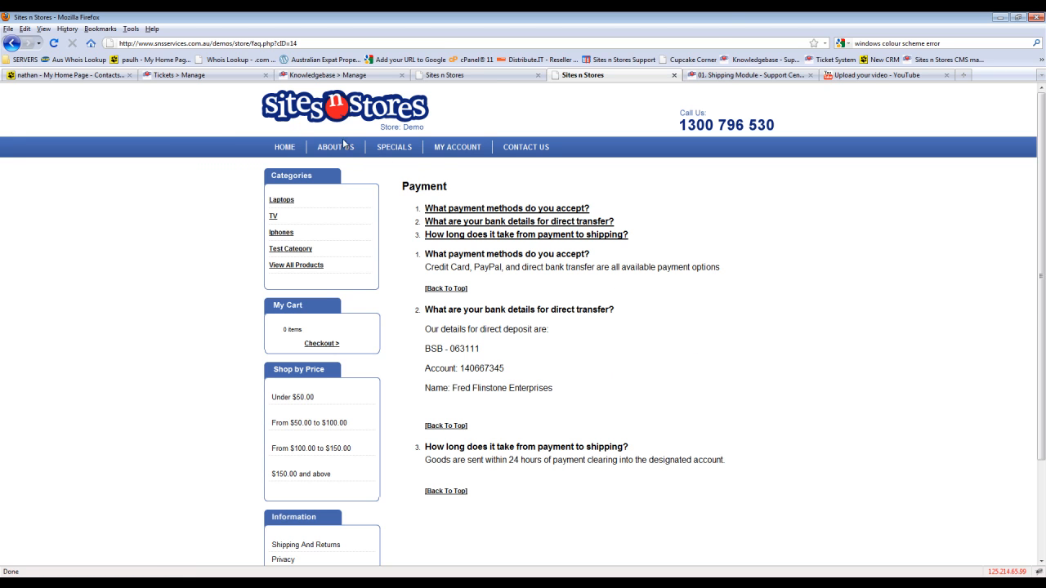
# - In the store administration, create and save a new FAQ category named Shipping, leaving its description empty
pyautogui.click(496, 77)
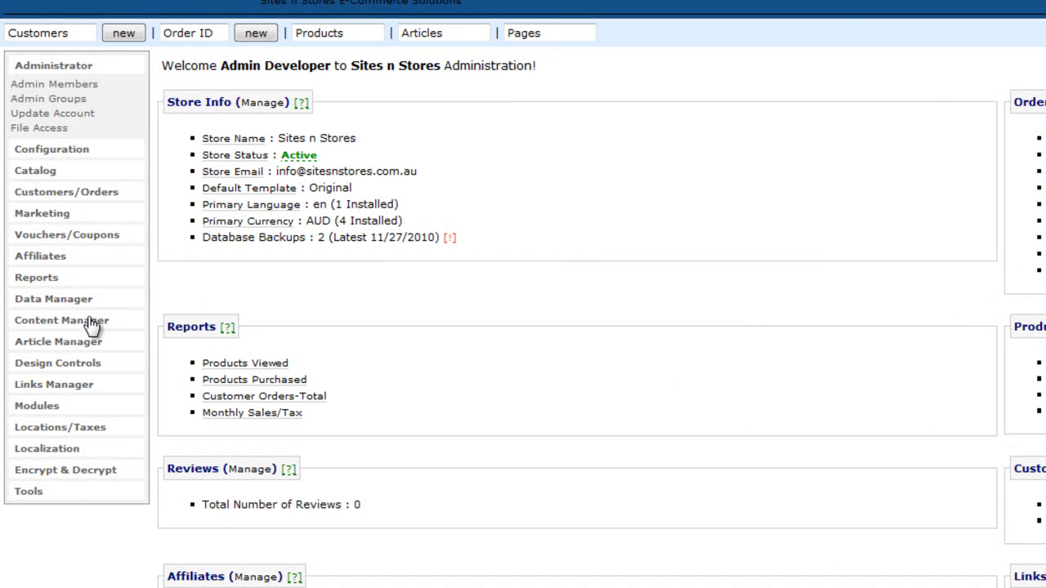
pyautogui.click(92, 321)
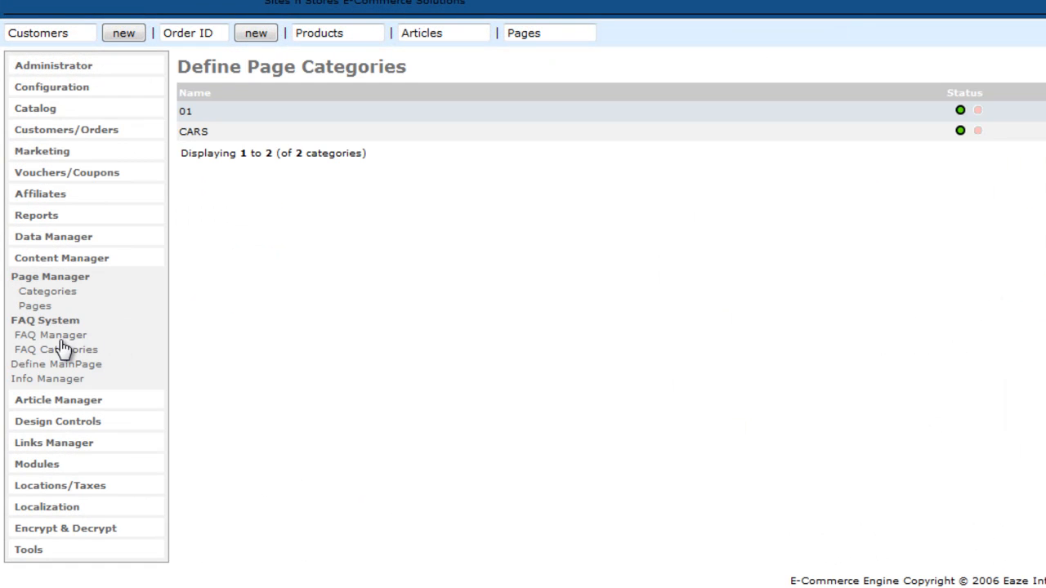
pyautogui.click(59, 353)
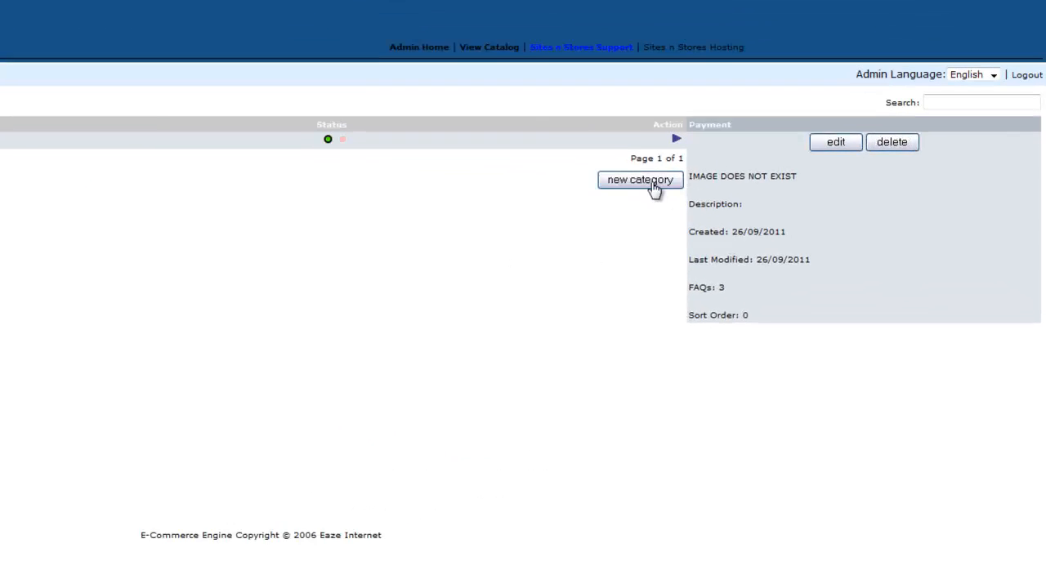
pyautogui.click(636, 181)
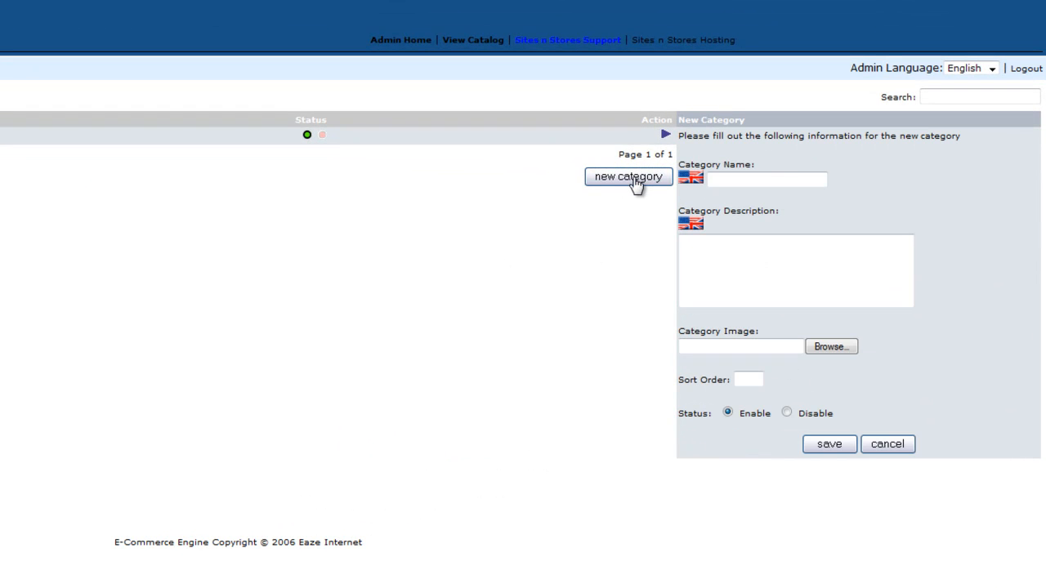
pyautogui.click(768, 181)
pyautogui.write('Shipping')
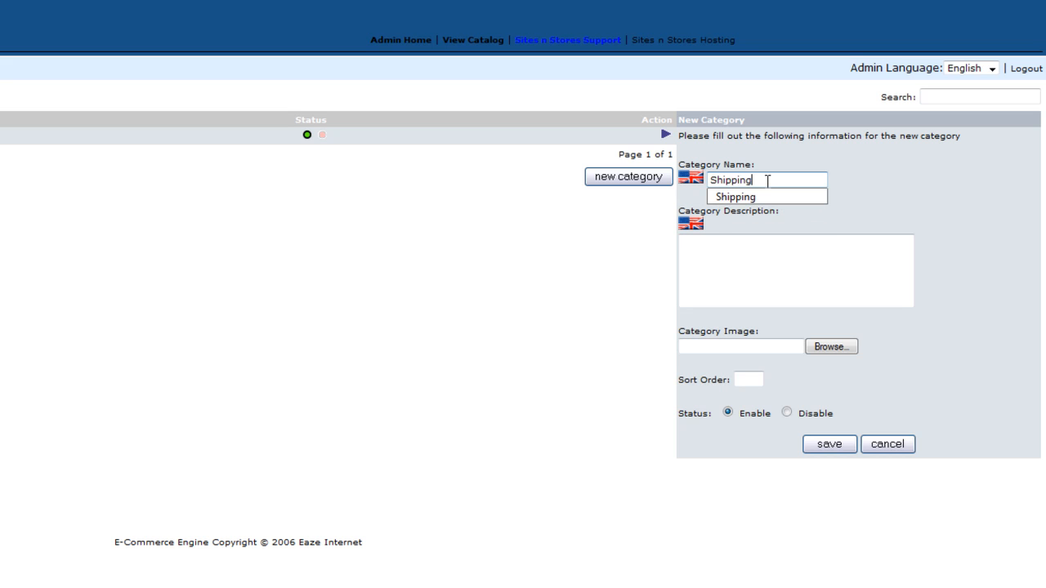
pyautogui.click(776, 263)
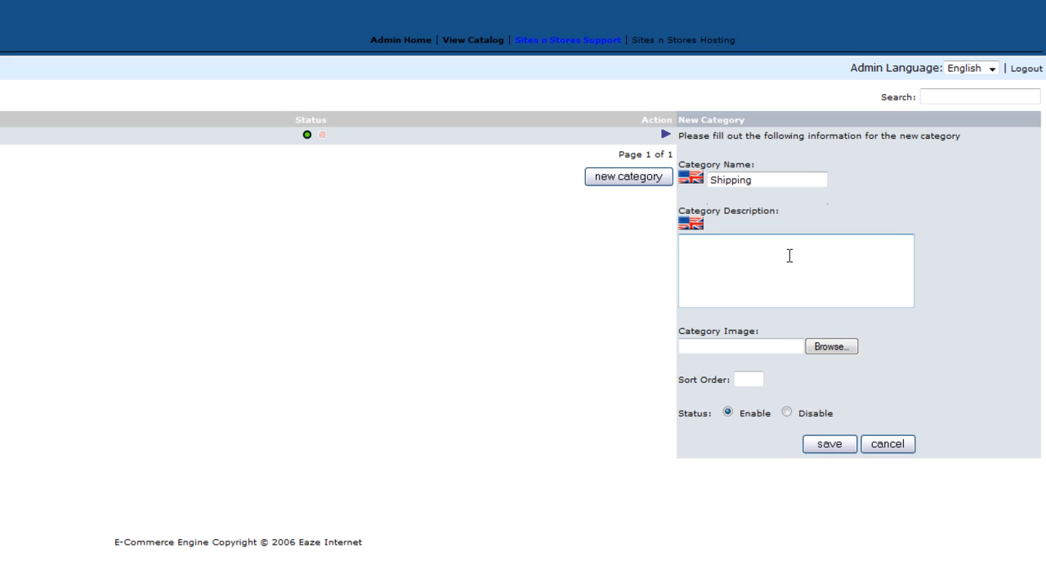
pyautogui.click(837, 447)
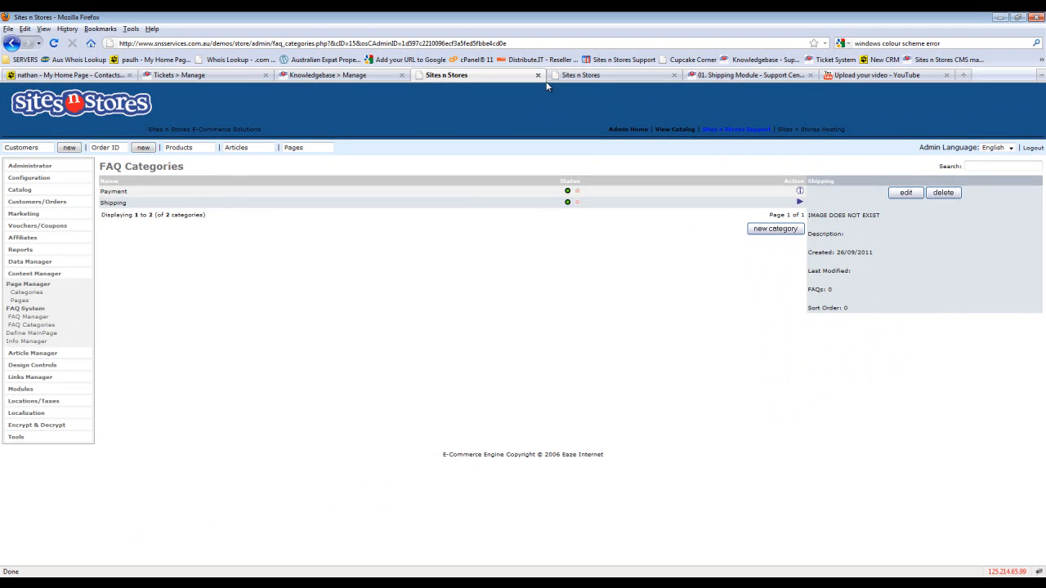
# - Return to the storefront's main Frequently Asked Questions page and check its category list for Shipping
pyautogui.click(606, 80)
pyautogui.click(12, 44)
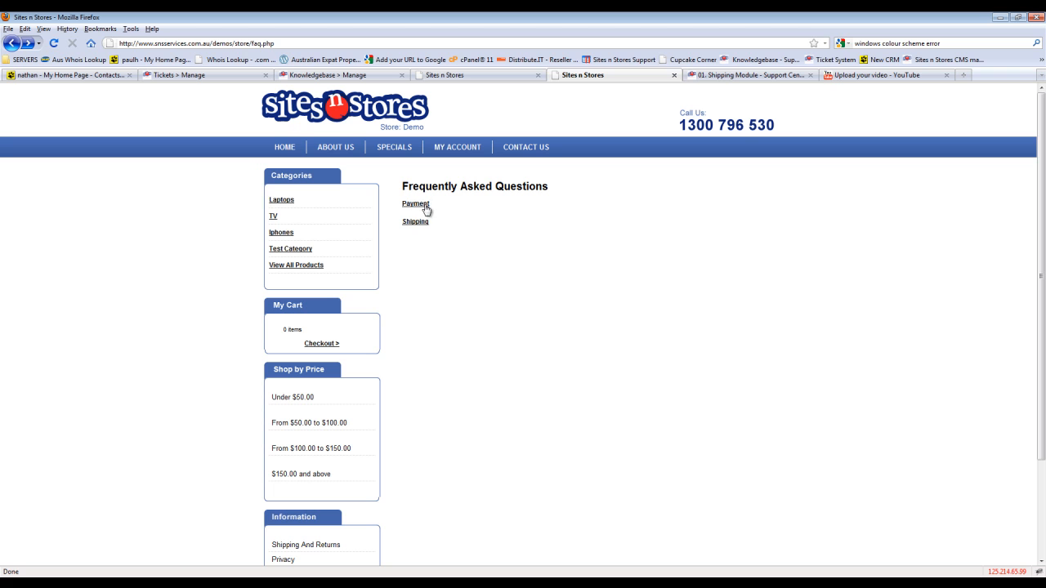
# - Start a new entry in the admin's FAQ Manager, make it visible and assign it to the Shipping category
pyautogui.click(460, 76)
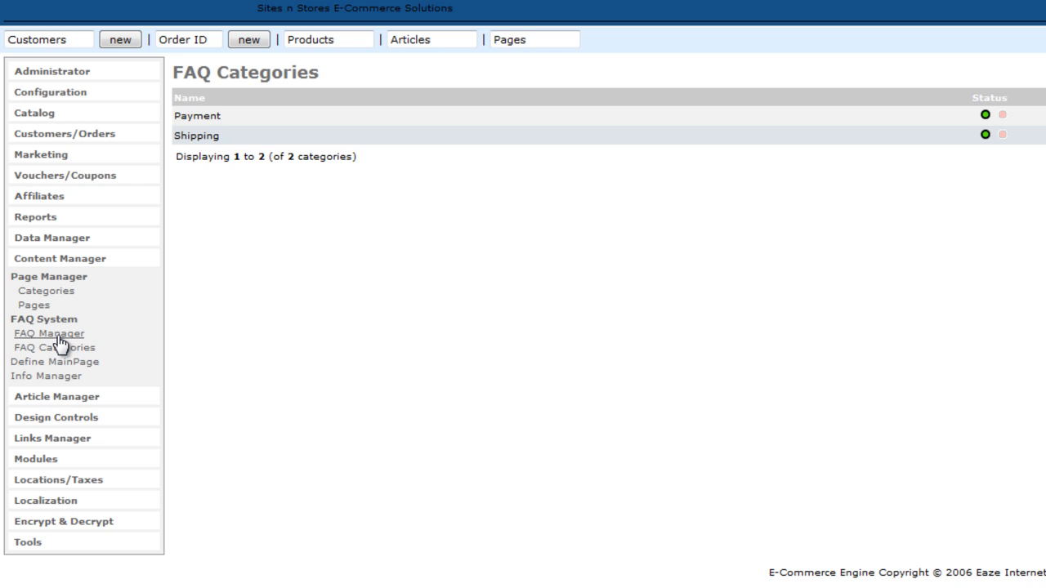
pyautogui.click(59, 338)
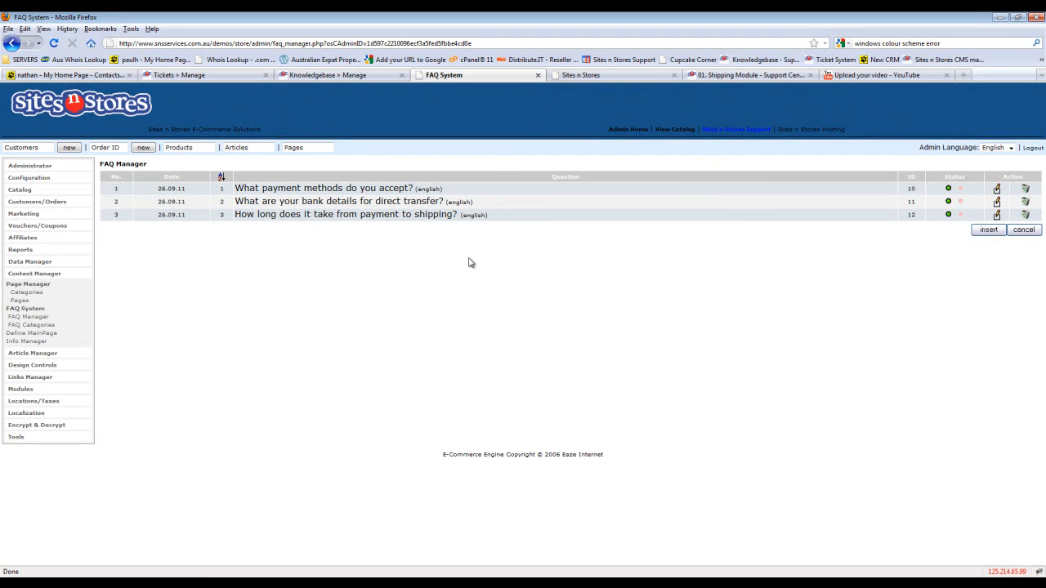
pyautogui.click(988, 230)
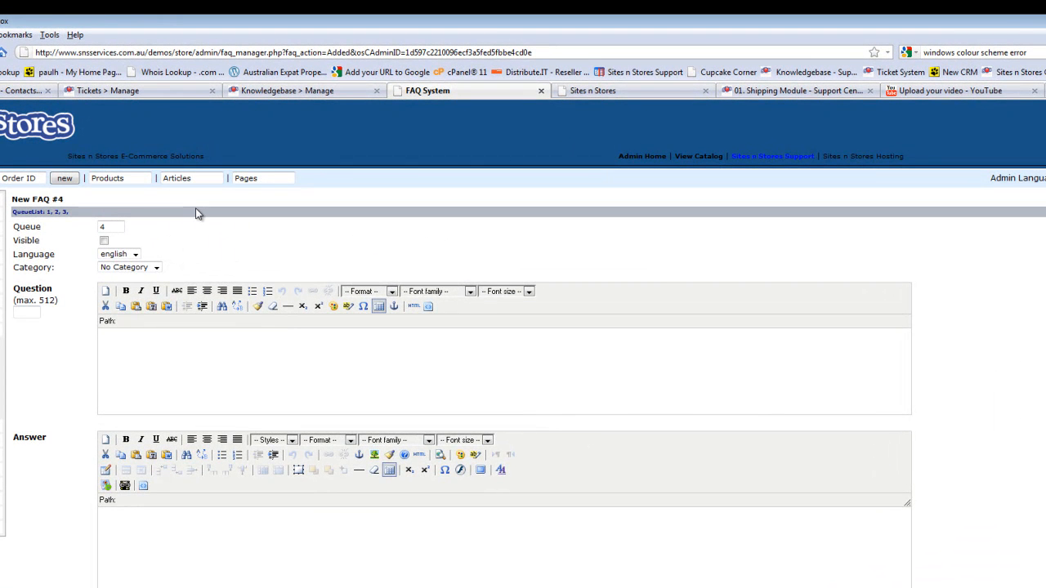
pyautogui.click(105, 241)
pyautogui.click(137, 268)
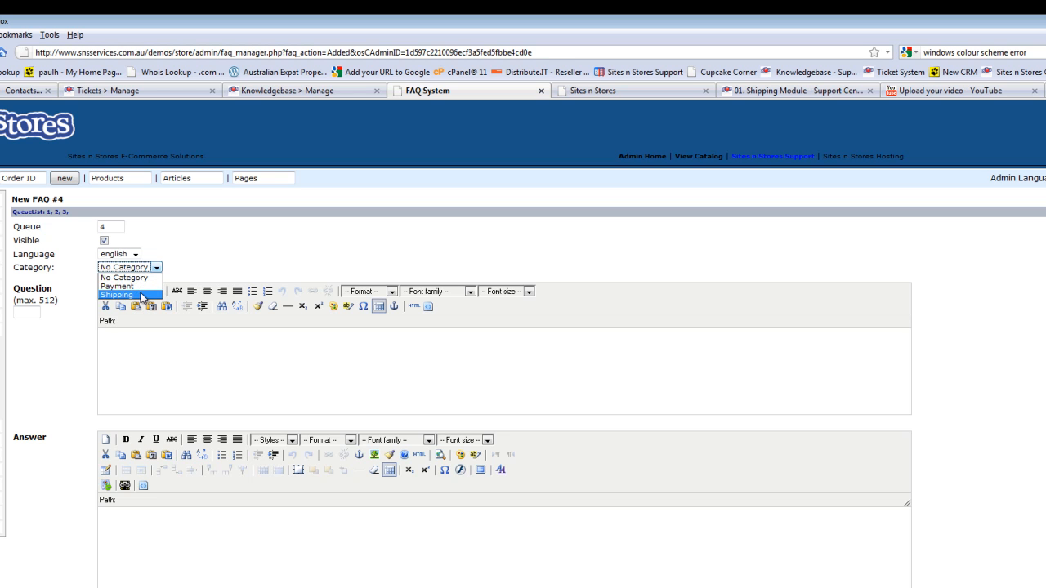
pyautogui.click(141, 295)
# - Enter "What shipping methods are available?" as the question of the new FAQ
pyautogui.click(210, 372)
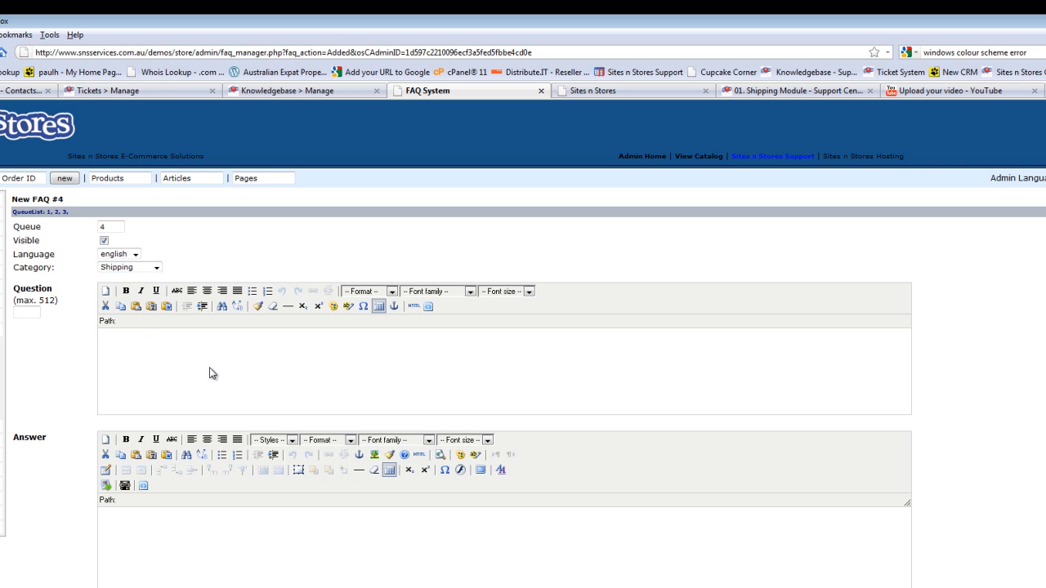
pyautogui.write('What meth')
pyautogui.press('BackSpace')
pyautogui.press('BackSpace')
pyautogui.write('shipping m')
pyautogui.press('BackSpace')
pyautogui.press('BackSpace')
pyautogui.press('BackSpace')
pyautogui.press('BackSpace')
pyautogui.press('BackSpace')
pyautogui.press('BackSpace')
pyautogui.press('BackSpace')
pyautogui.write('hipping methods are available?')
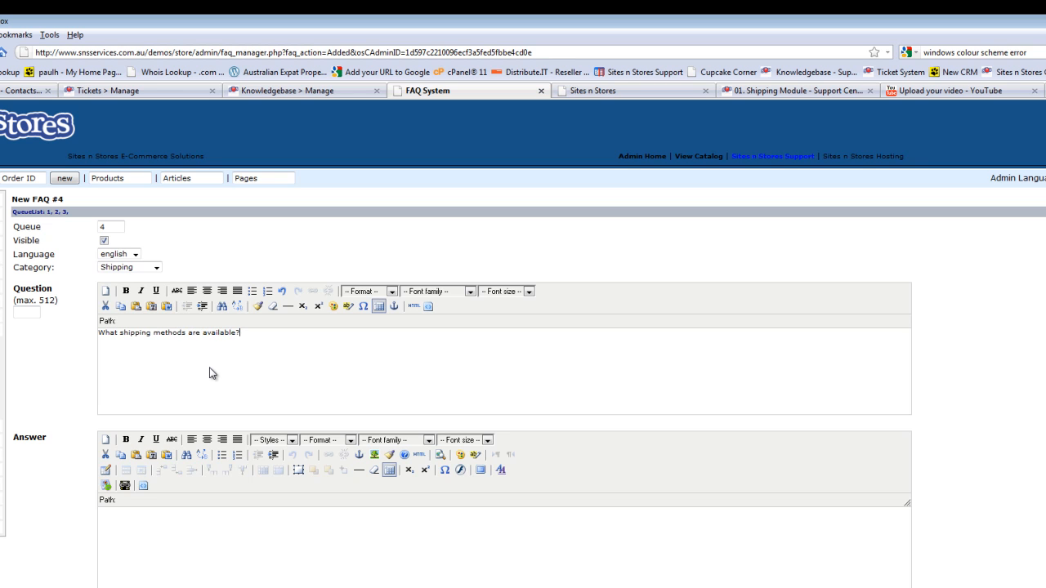
# - Set the font size of the whole question text to 3 (12 pt)
pyautogui.moveTo(268, 335); pyautogui.dragTo(88, 337)
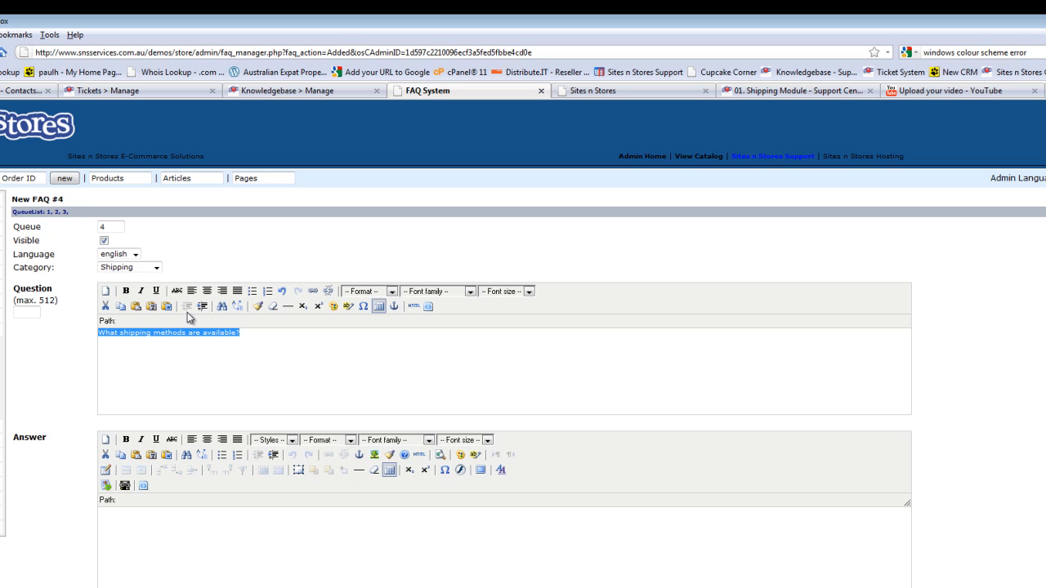
pyautogui.click(529, 292)
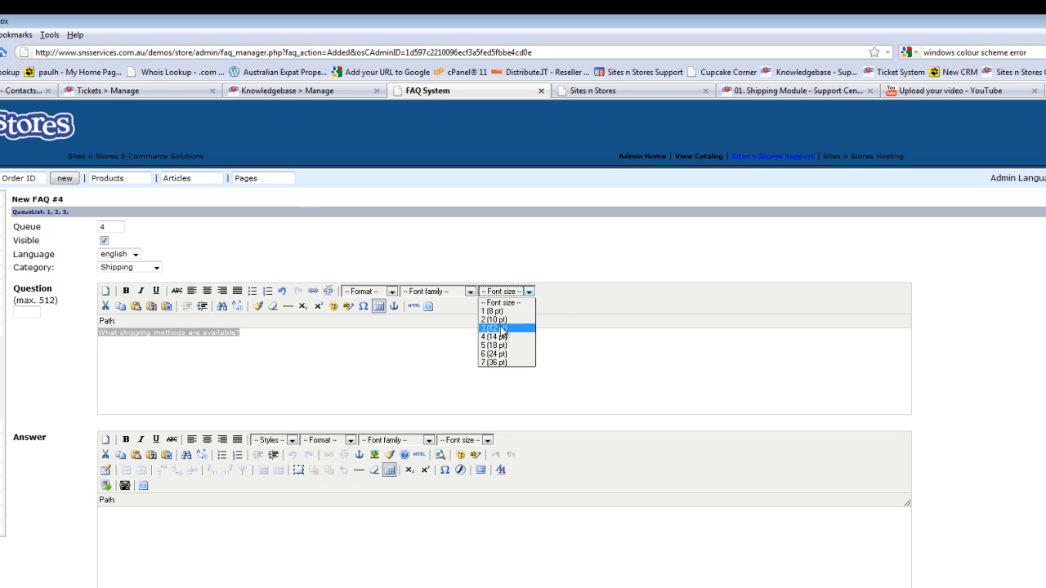
pyautogui.click(502, 330)
pyautogui.click(480, 346)
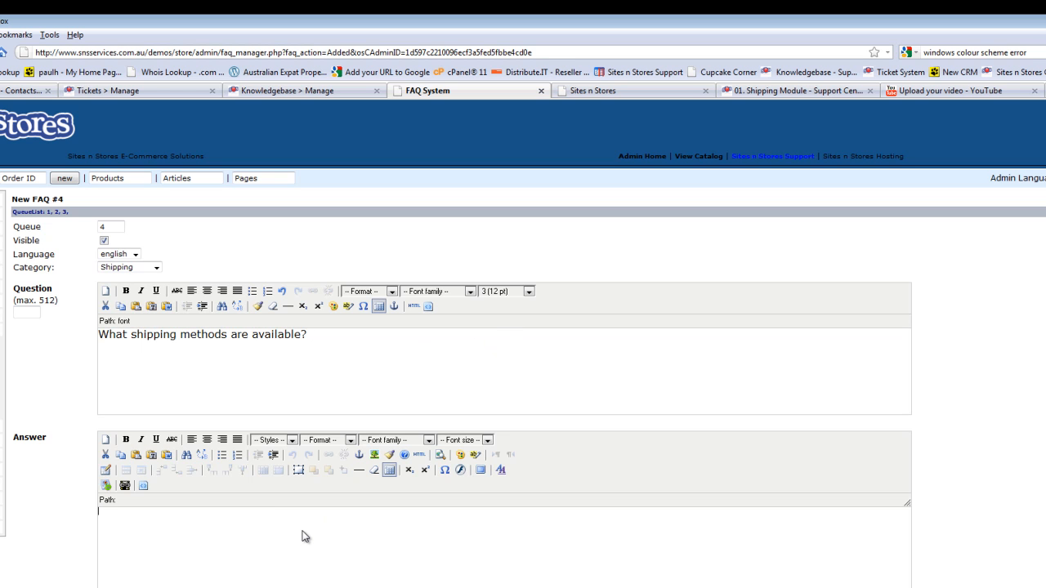
# - Enter "Australia Post Parcel Post, International, and Express Post" as the answer of the new FAQ
pyautogui.write('Australia Post Parcel Post, Internatio')
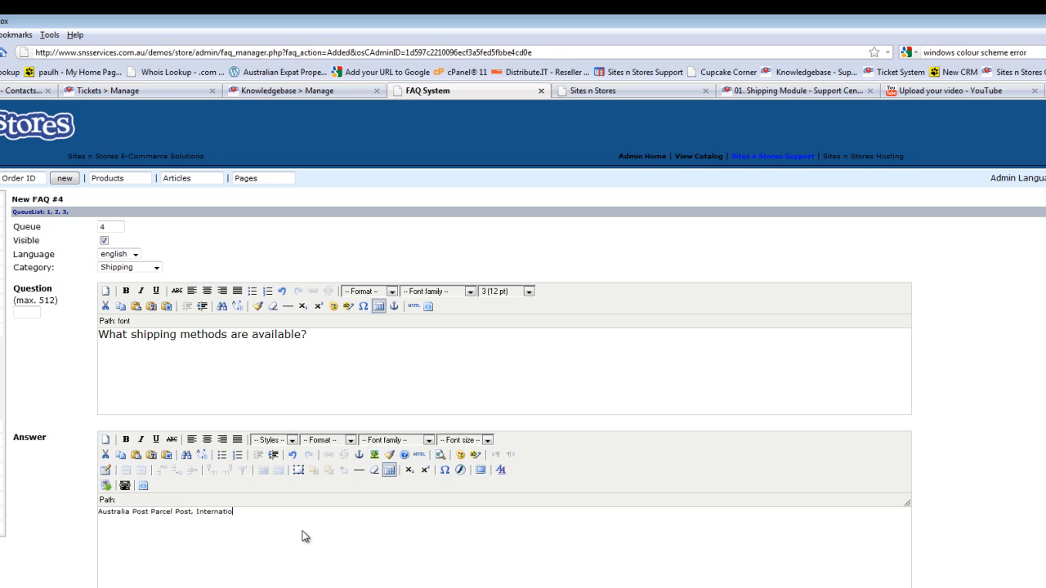
pyautogui.write('nal, and Express Post')
# - Set the font size of the whole answer text to 3 (12 pt) and save the FAQ
pyautogui.scroll(-1, 343, 480)
pyautogui.moveTo(371, 455); pyautogui.dragTo(86, 455)
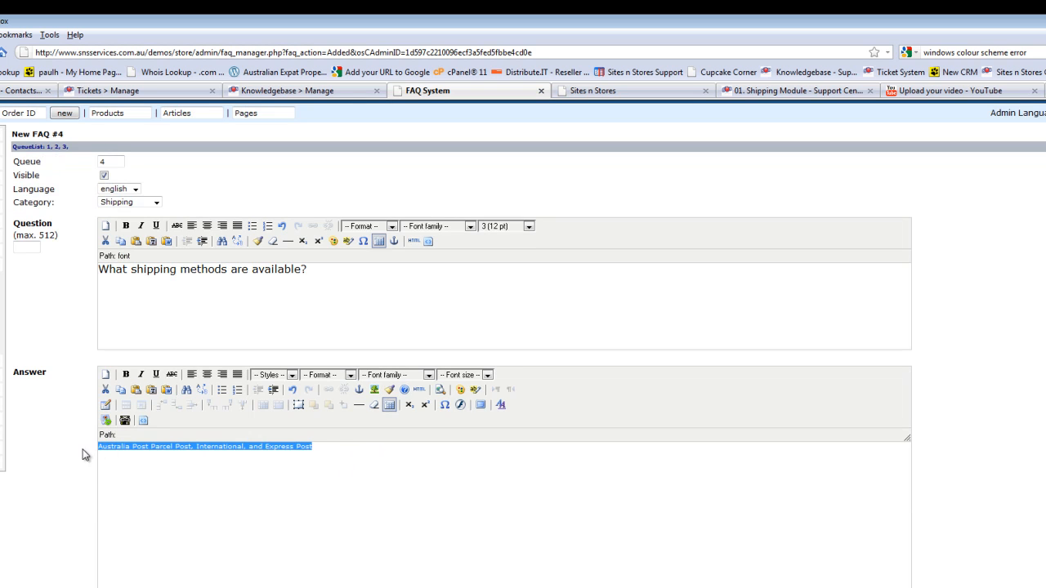
pyautogui.click(488, 375)
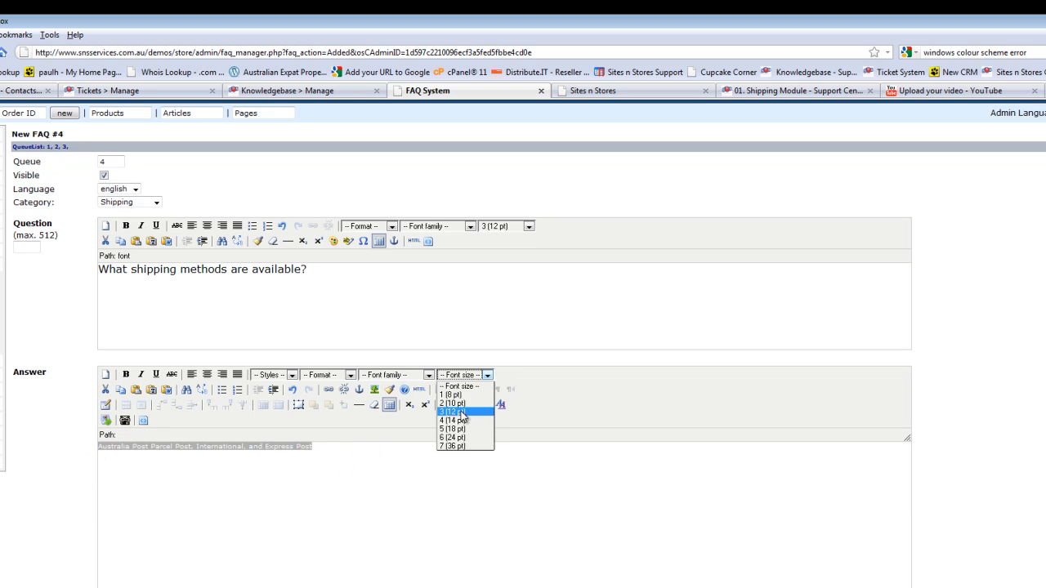
pyautogui.click(466, 415)
pyautogui.click(442, 518)
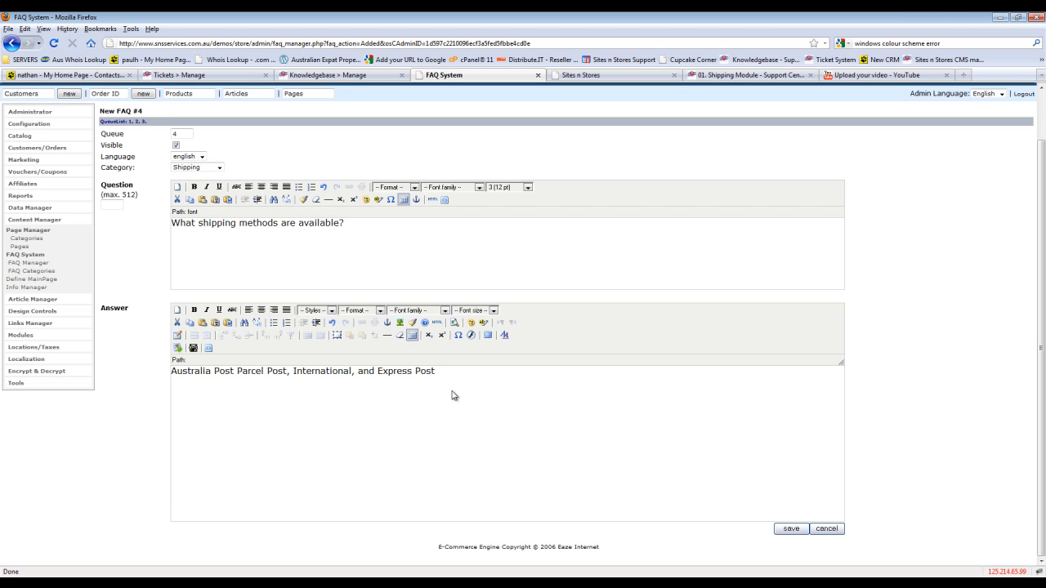
pyautogui.click(791, 528)
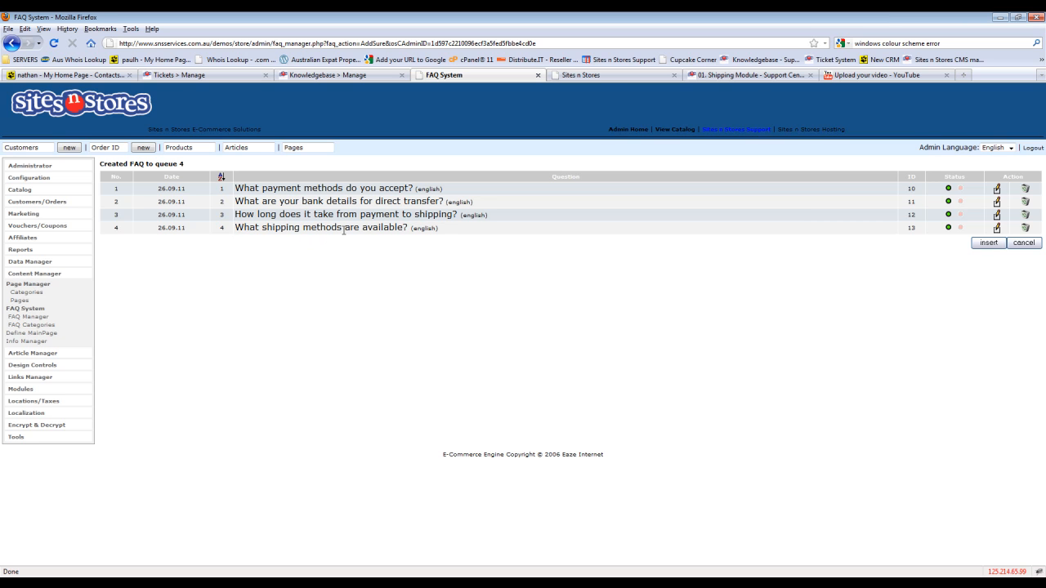
# - View the Shipping category on the storefront's FAQ page to check the new question and answer
pyautogui.click(601, 75)
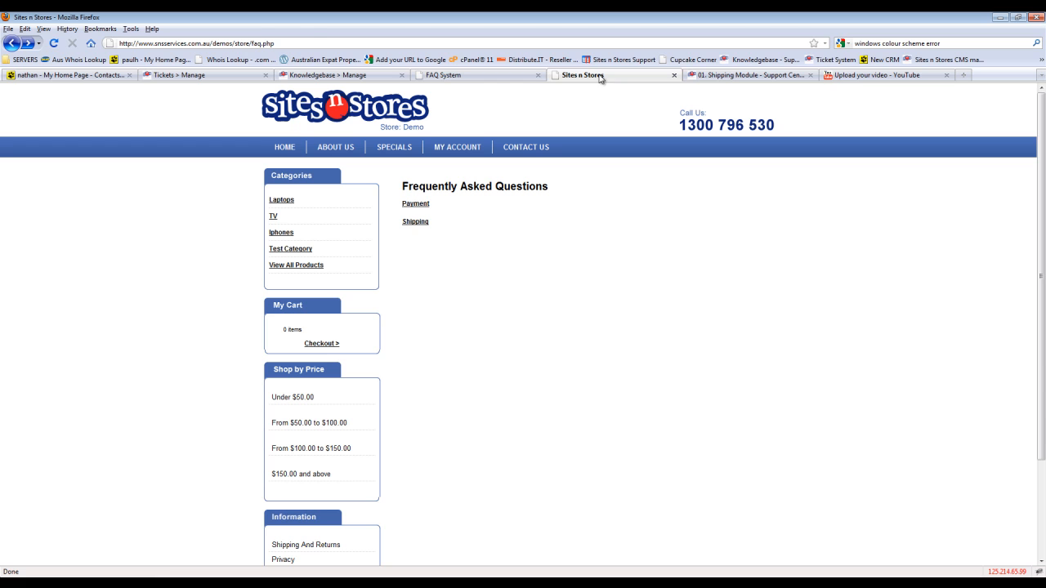
pyautogui.click(419, 224)
pyautogui.click(544, 211)
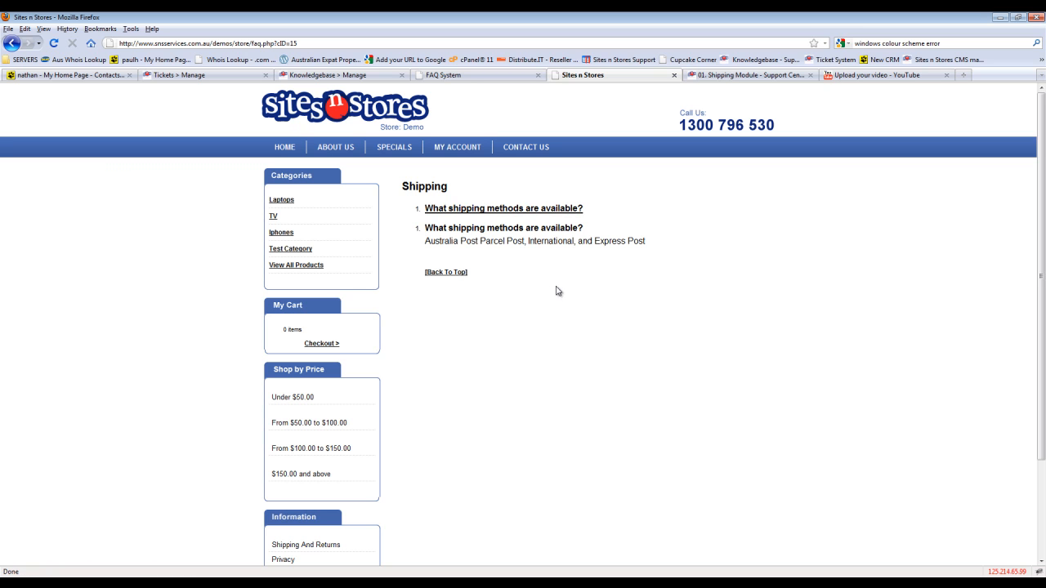